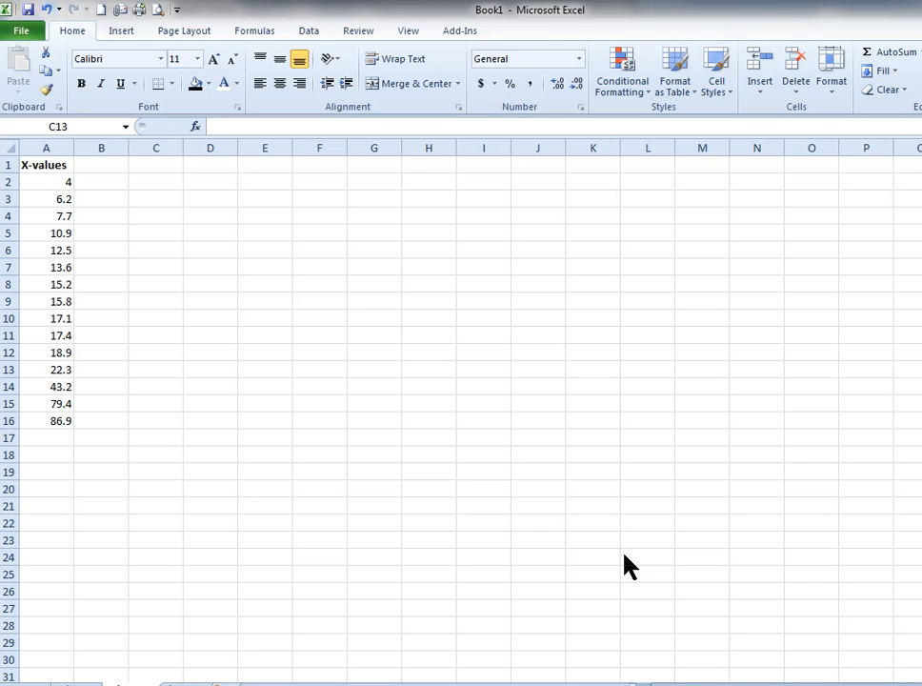
Step: Enter the note "1.) Order of Operations - affects the answer" in cell E3
left_click(267, 201)
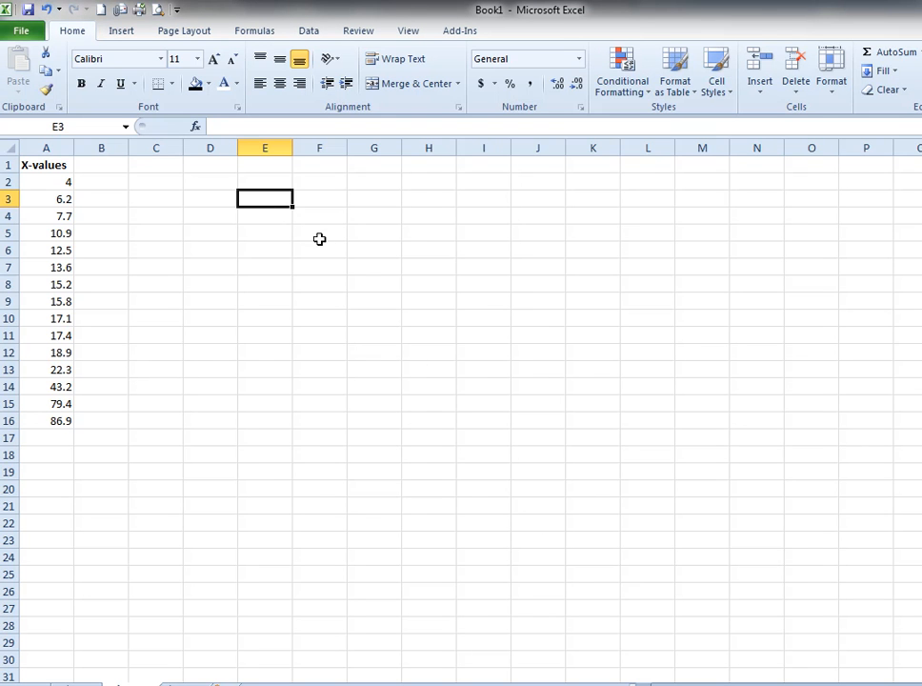
type("1.")
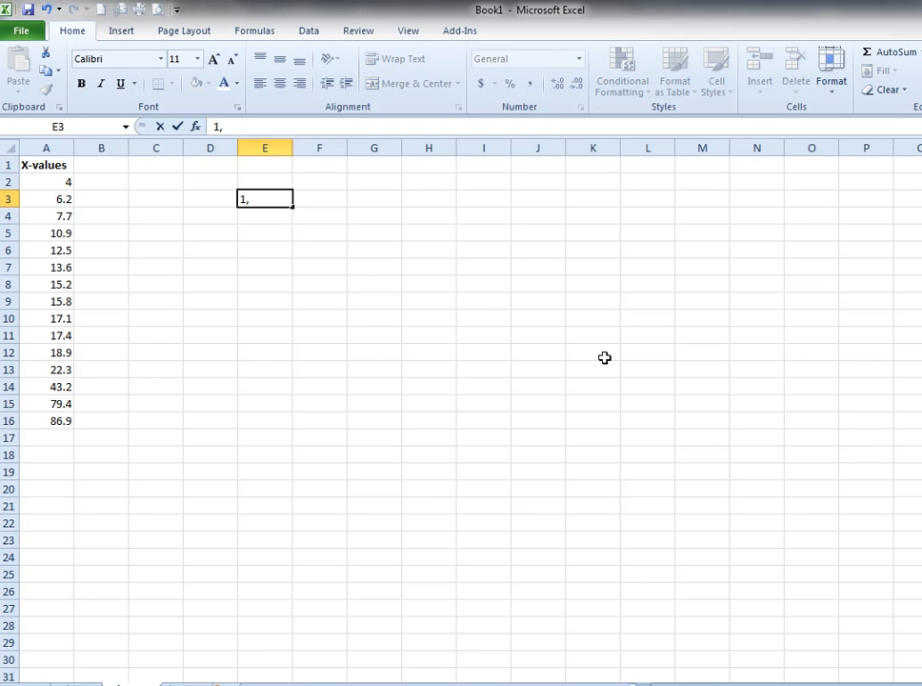
key("BackSpace")
type(".)  Order of Operations")
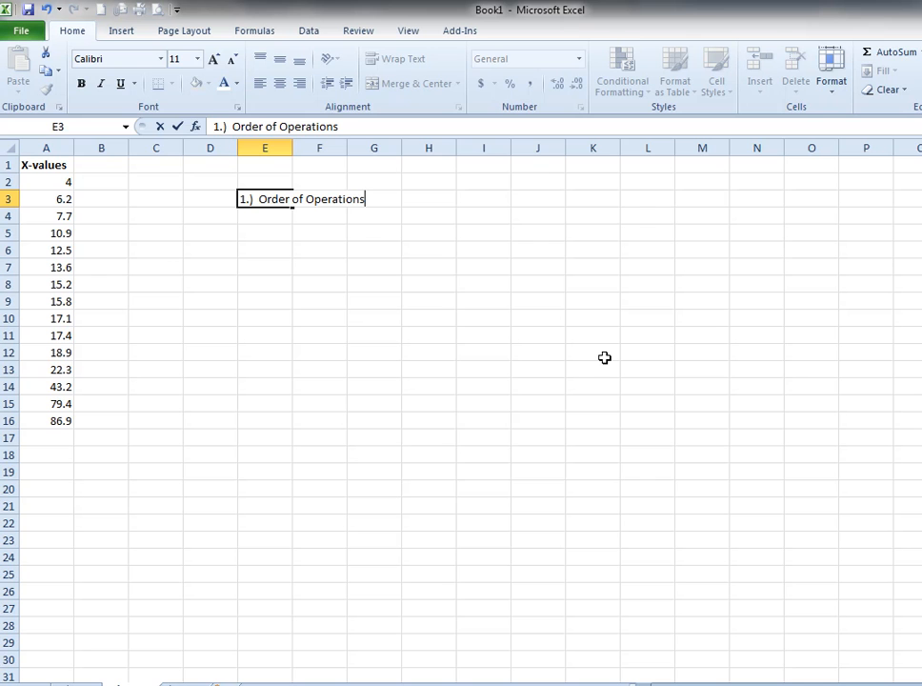
type(" - affects the out")
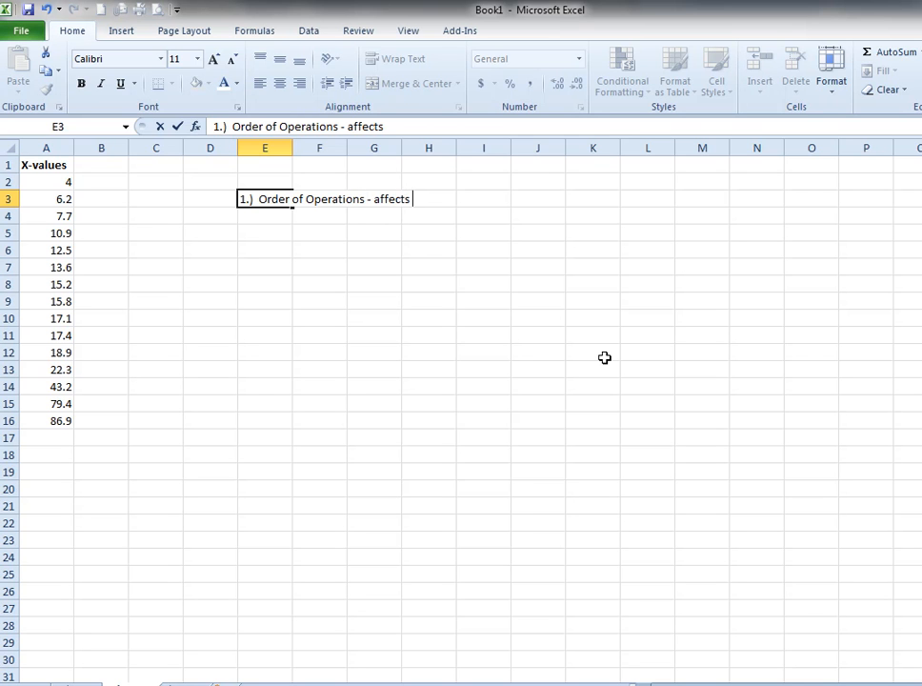
key("BackSpace")
key("BackSpace")
key("BackSpace")
type("answer")
key("Return")
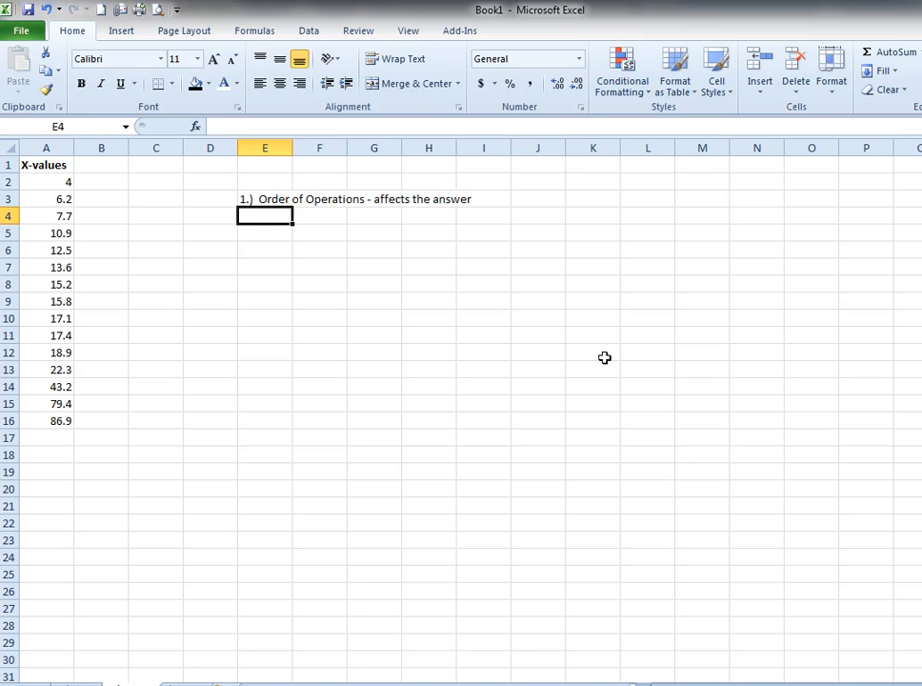
Step: Enter "2.) Work in stages, and write the answers down" in E4 and "3.) Bring all the stages together" in E5
type("2.)")
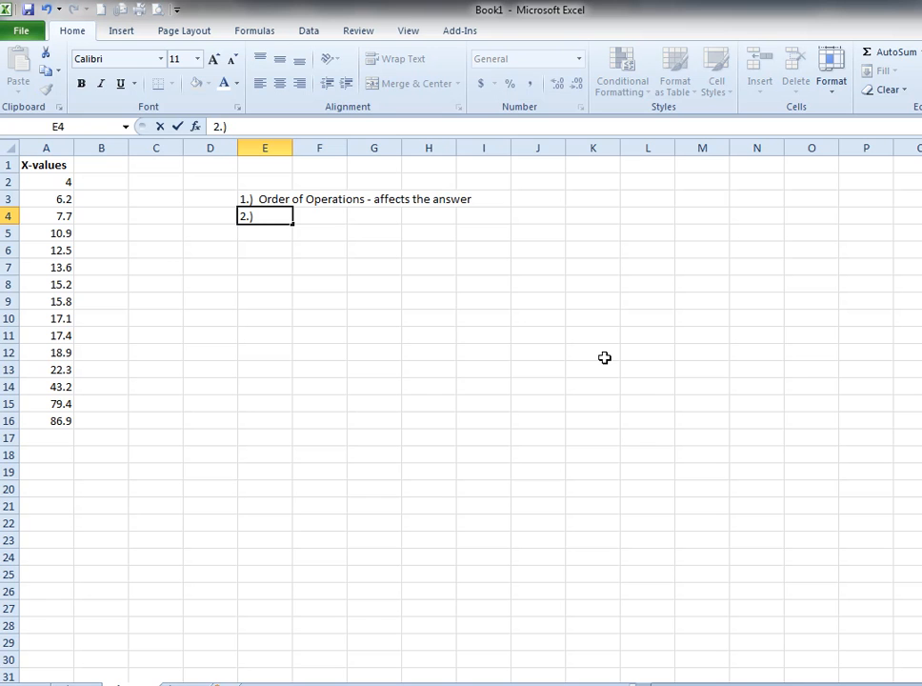
type("  Work in stages")
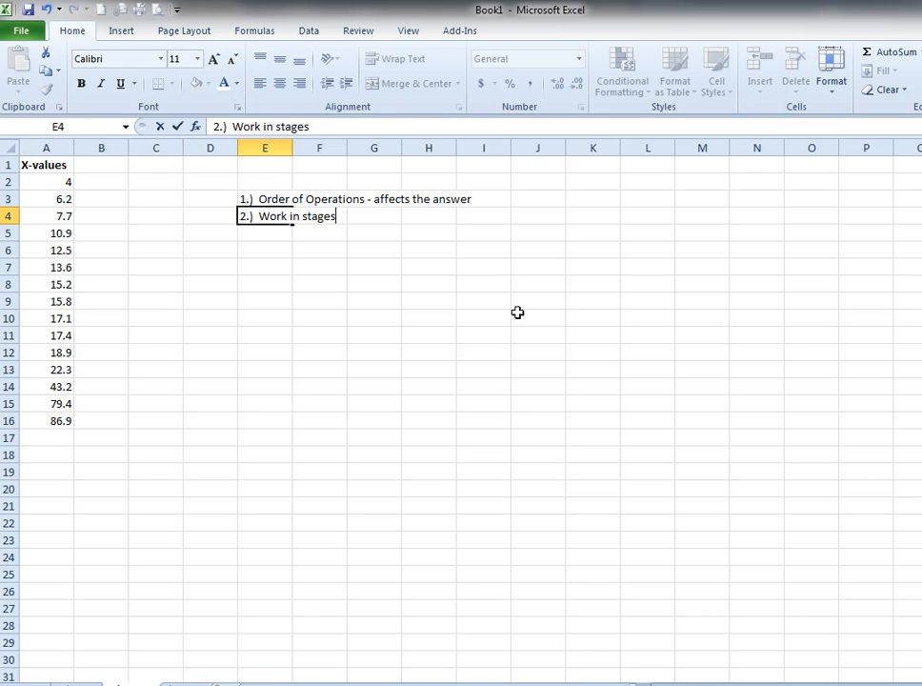
type(", an")
key("BackSpace")
type("and write the answers doe")
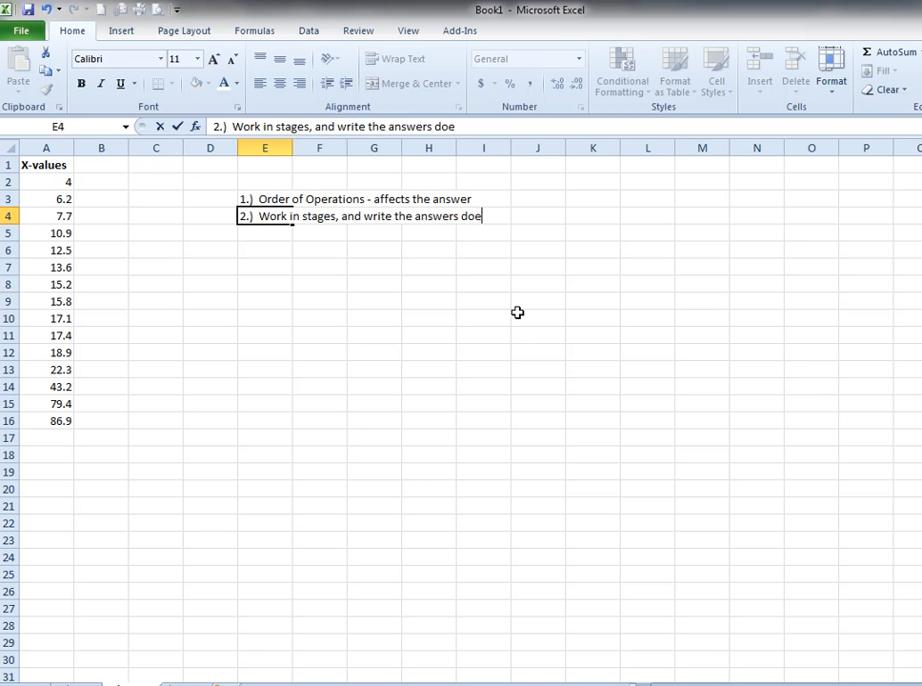
key("BackSpace")
type("wn")
key("Return")
type("3.) Bring all the stages together")
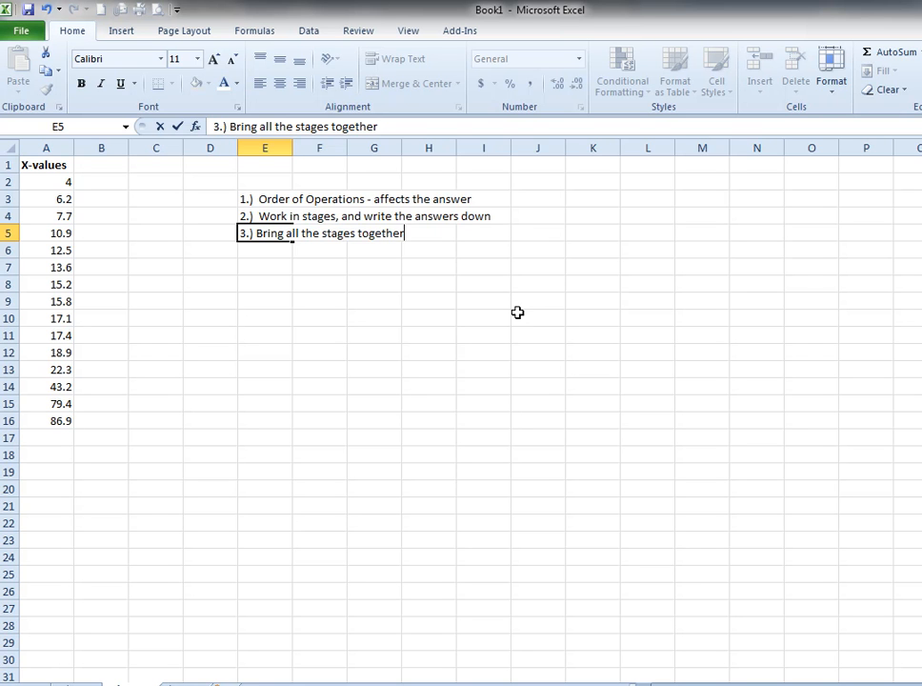
key("Return")
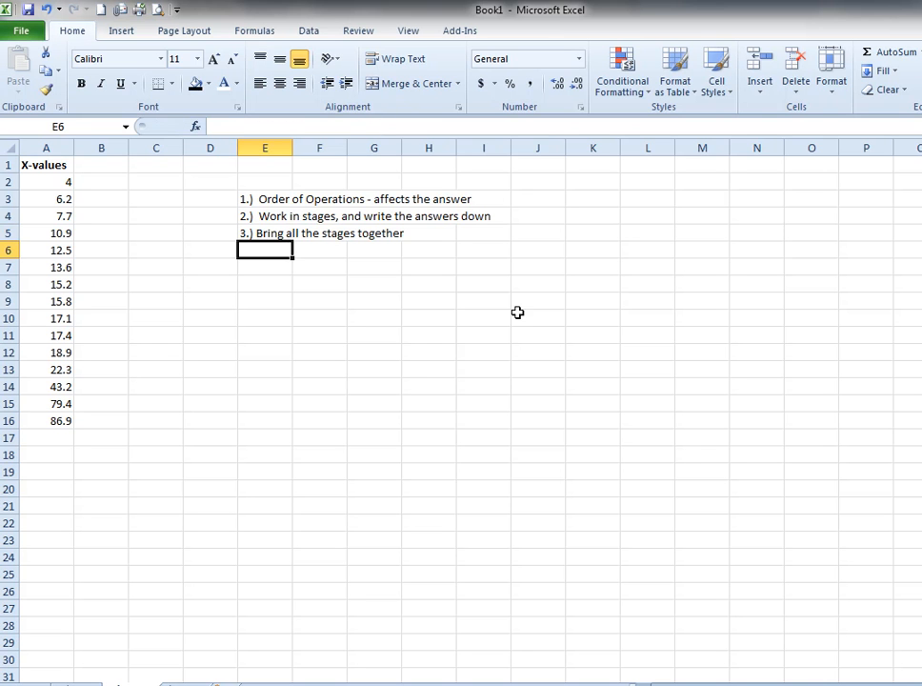
Step: Sort the X-values in A2:A16 from smallest to largest
left_click_drag(60, 184, 62, 422)
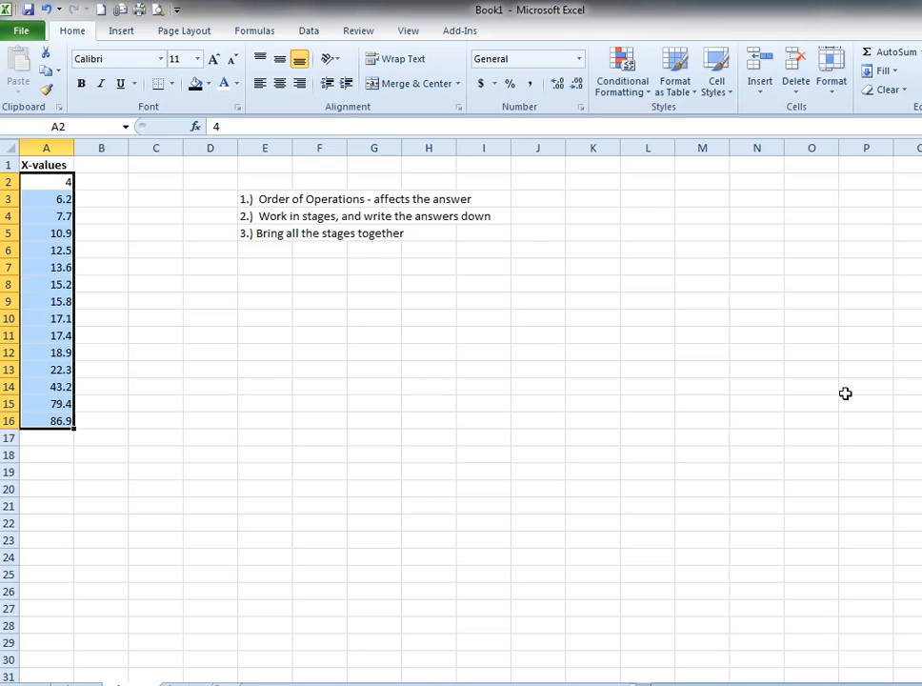
left_click(921, 76)
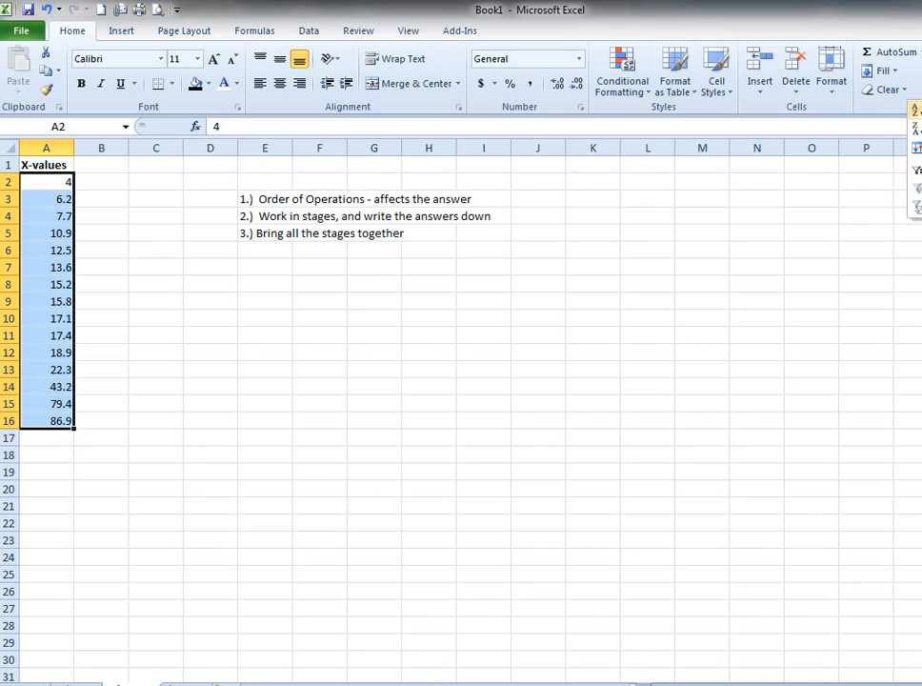
left_click(918, 110)
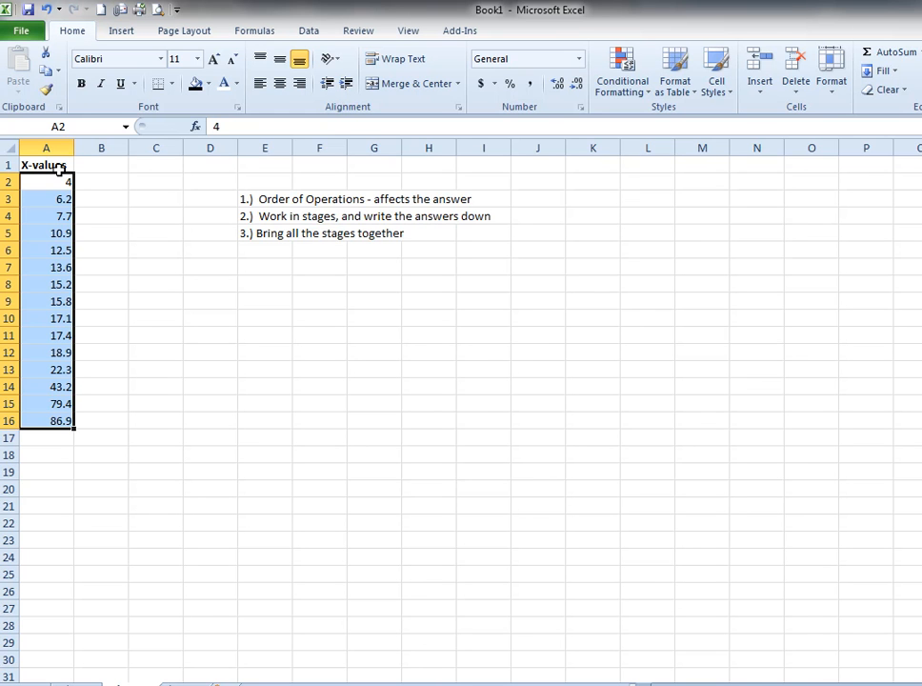
Step: Go to the sheet with the mean, median and s values and move the skewness formula picture up to rows 1–3 beside the X-values
left_click(920, 10)
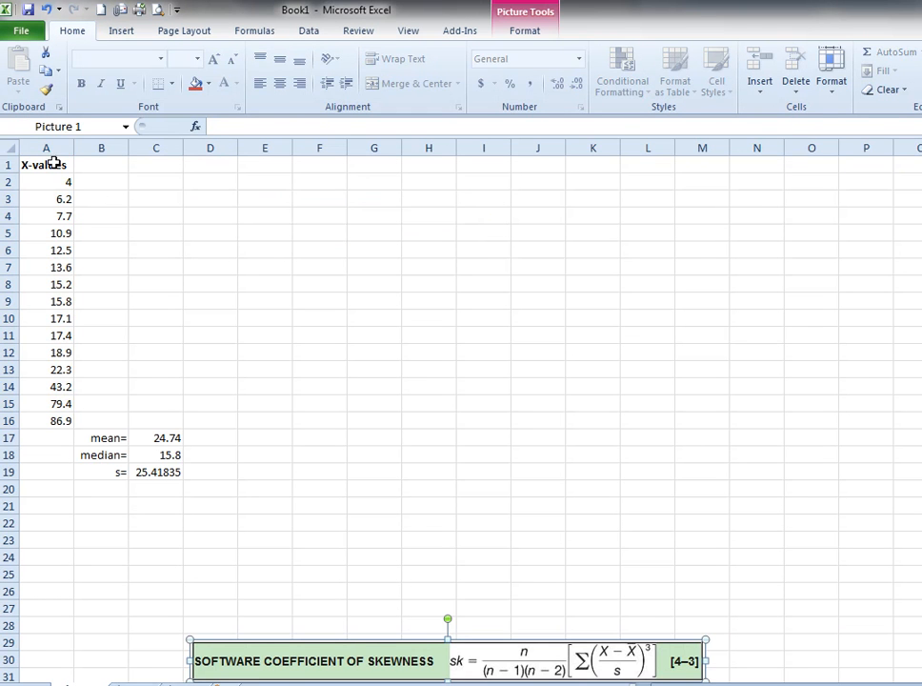
left_click_drag(334, 656, 287, 177)
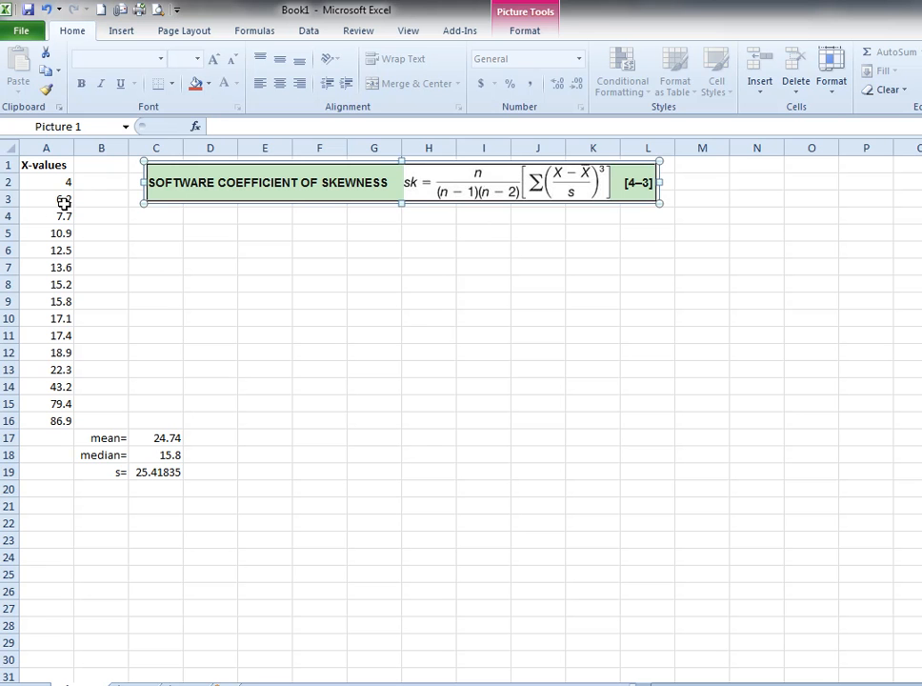
Step: Number the X-values in B2:B16 with a series from 1 to 15
left_click(111, 181)
type("1")
key("Return")
type("2")
key("Return")
type("3")
key("Return")
type("4")
key("Return")
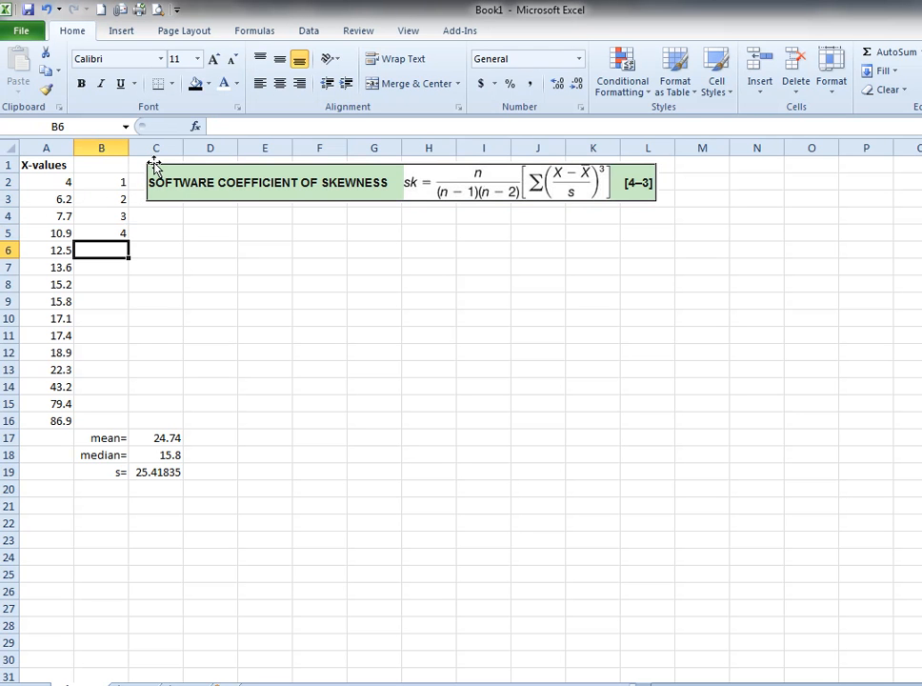
left_click_drag(108, 184, 115, 233)
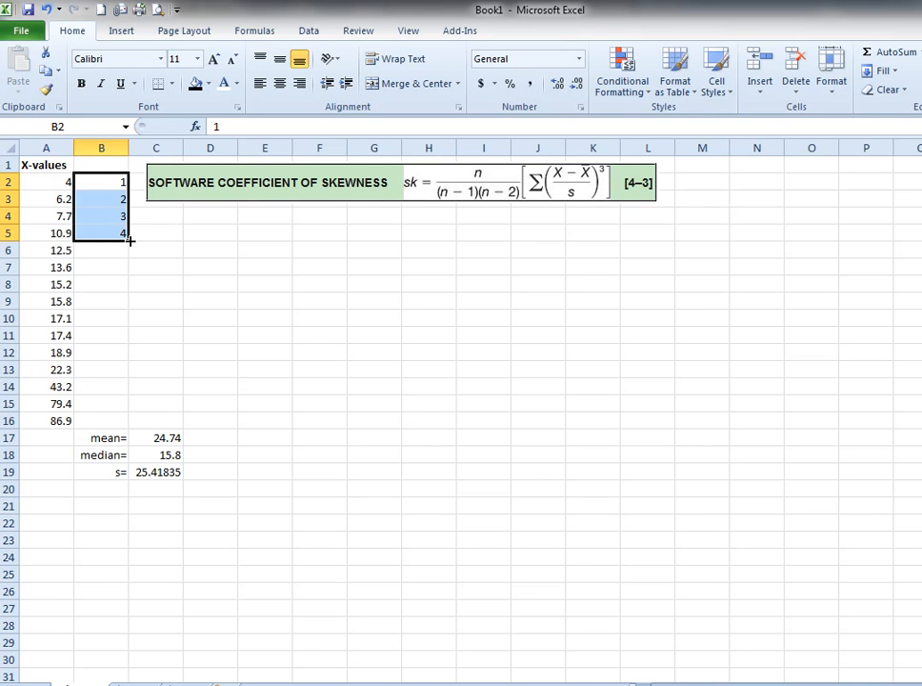
left_click_drag(131, 241, 112, 425)
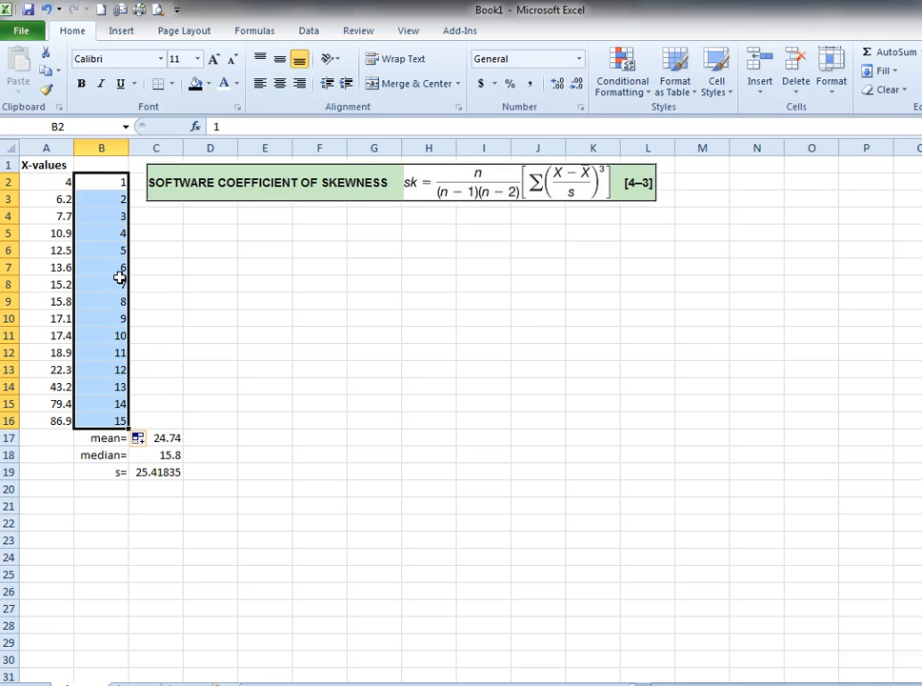
Step: Clear the counting series from B2:B16
left_click(107, 242)
left_click_drag(110, 182, 105, 417)
key("Delete")
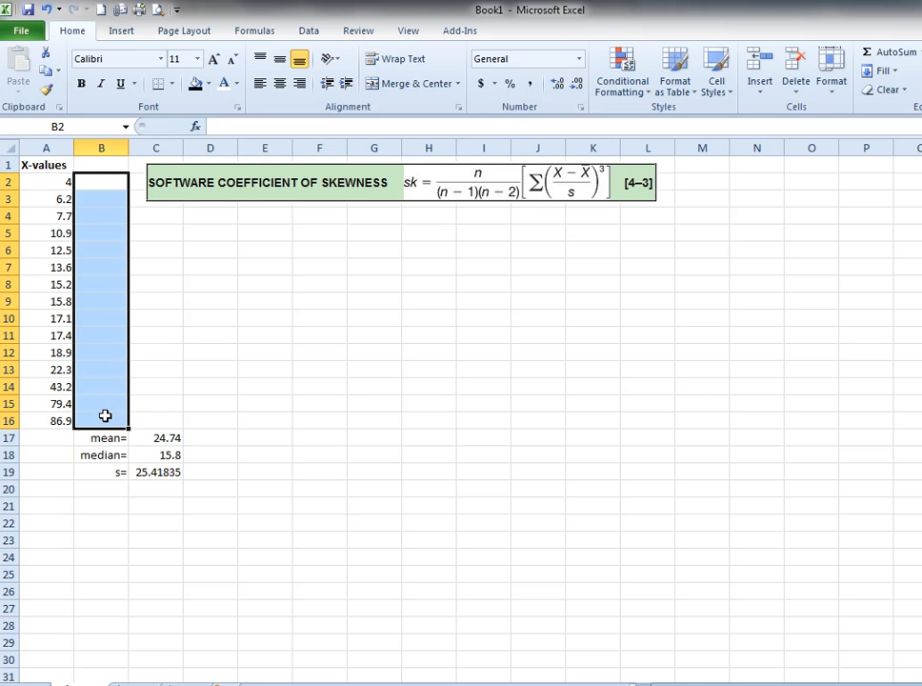
Step: Enter 15, 14 and 13 in cells H5 to H7 for n, n − 1 and n − 2
left_click(430, 229)
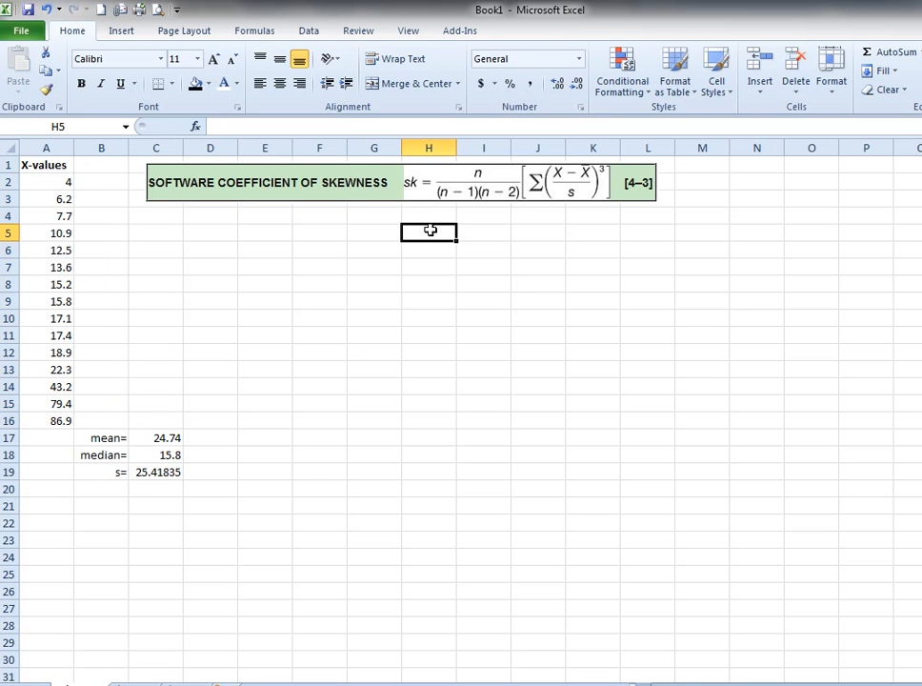
type("15")
key("Return")
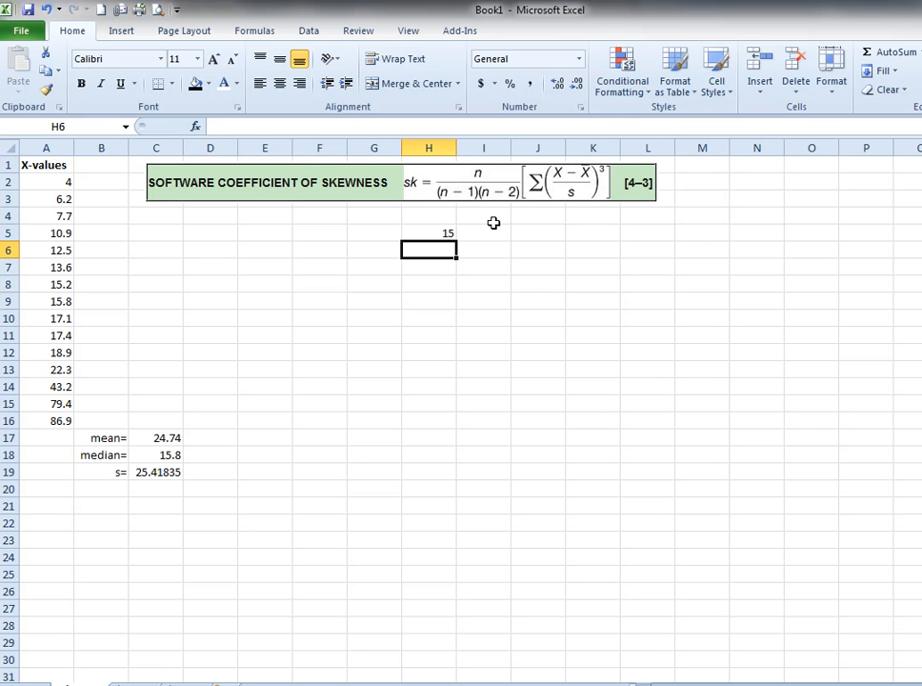
type("14")
key("Return")
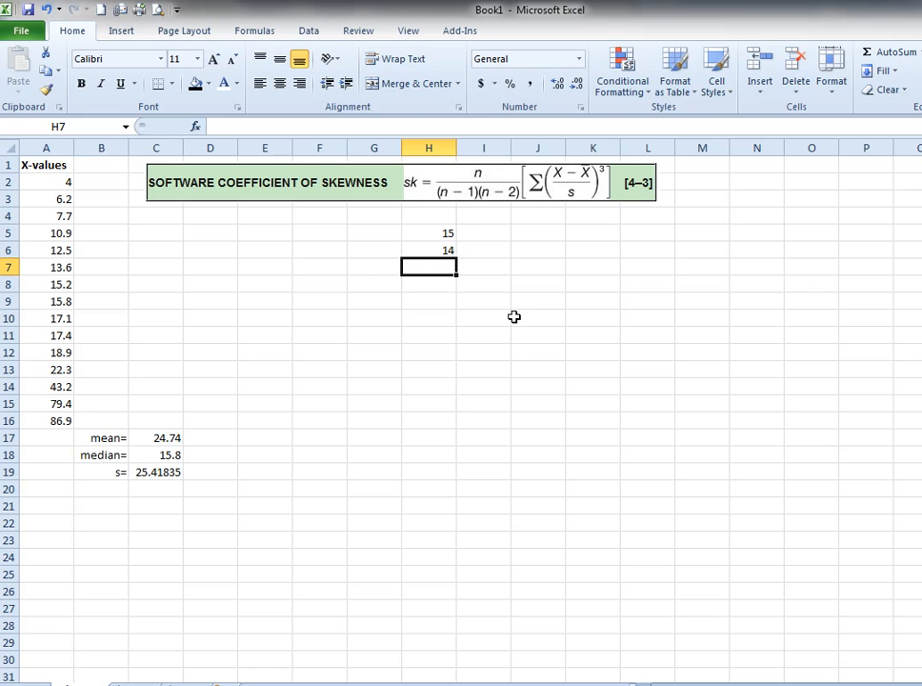
type("13")
key("Return")
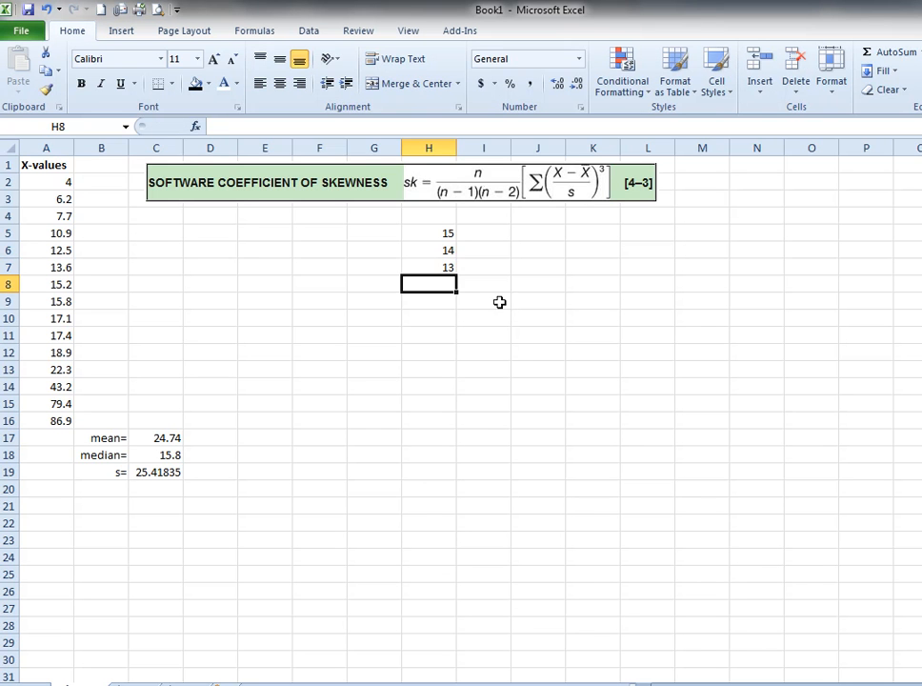
Step: Calculate the denominator in I6 with the formula =H6*H7 and move that cell to J6
left_click(483, 251)
type("=")
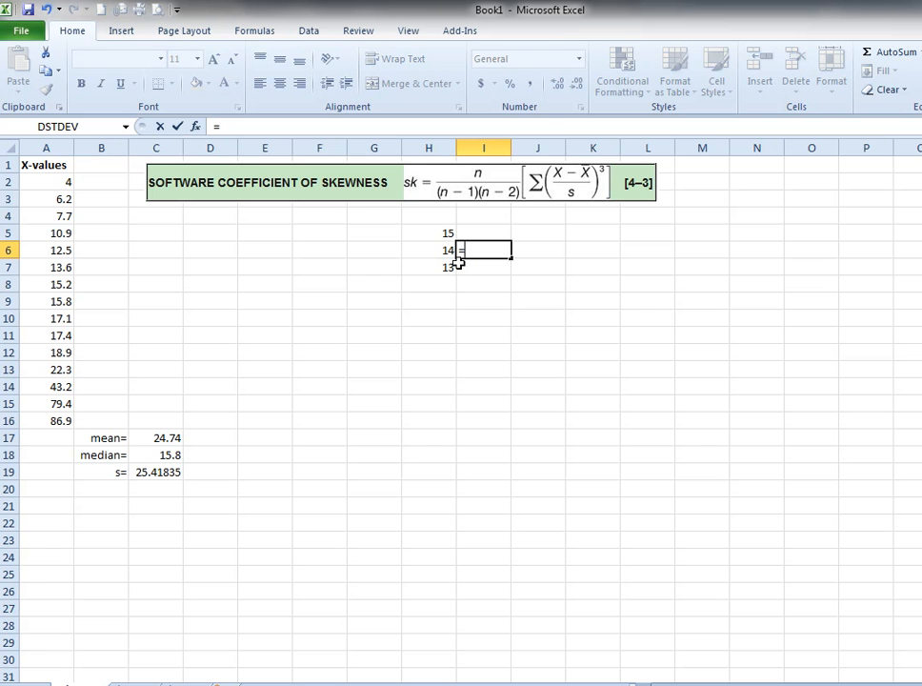
left_click(440, 250)
type("*")
left_click(440, 267)
key("Return")
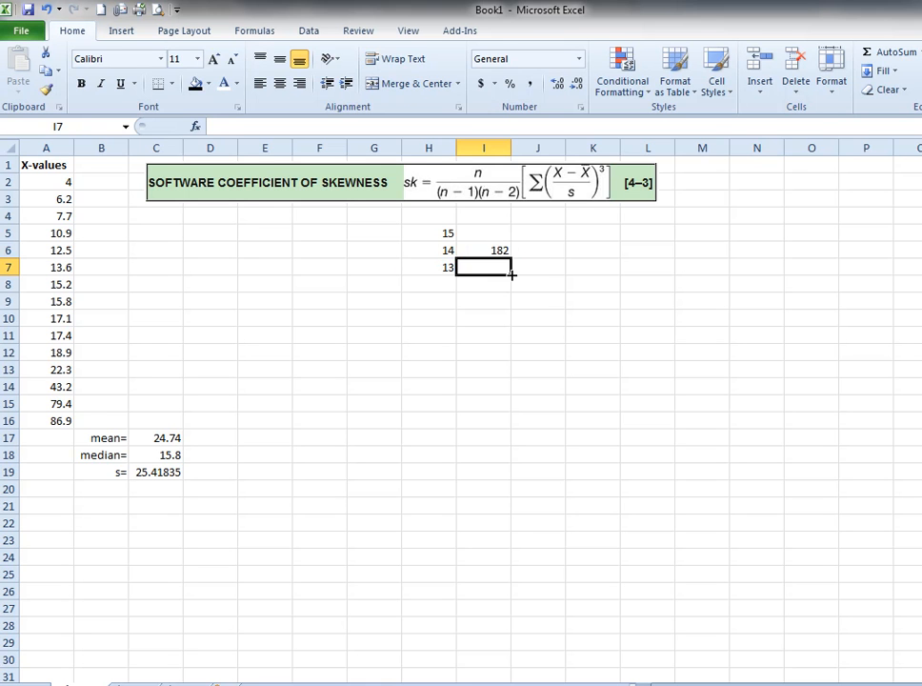
left_click(502, 250)
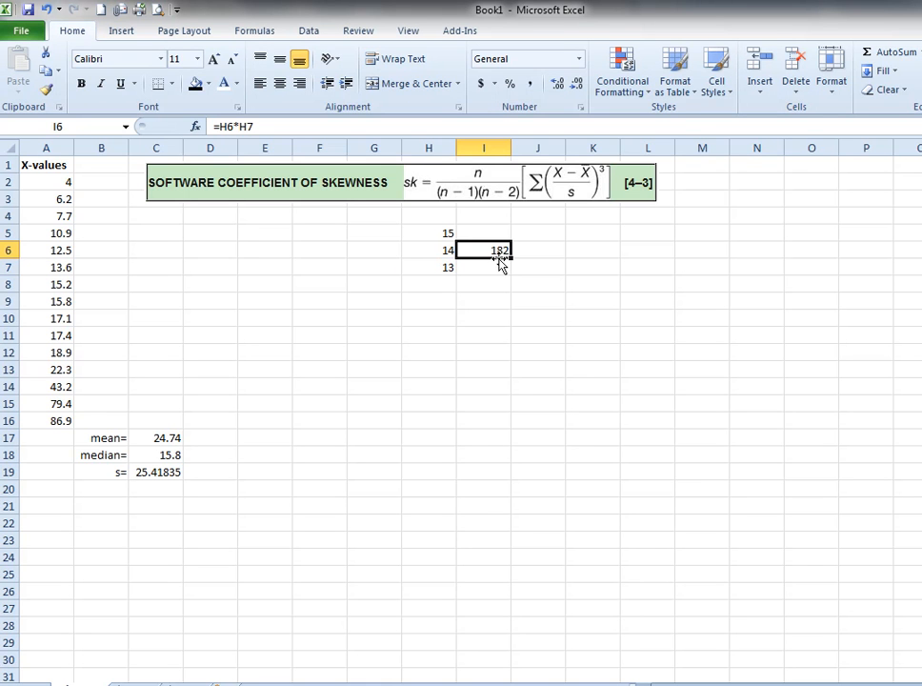
left_click_drag(499, 257, 553, 259)
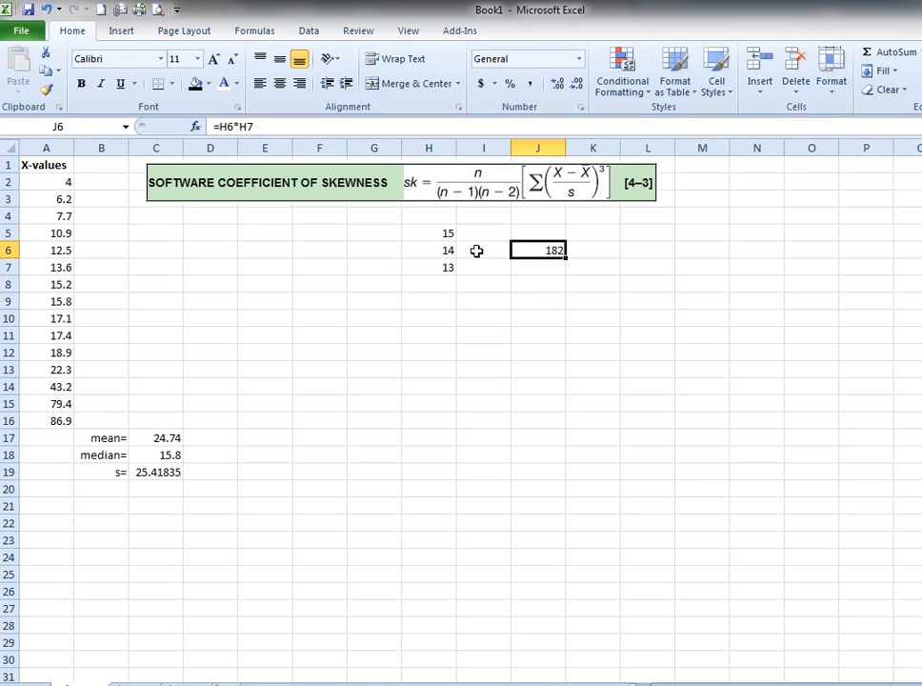
Step: Label the denominator product by entering BottomLeft in I6
left_click(477, 249)
type("Bottom")
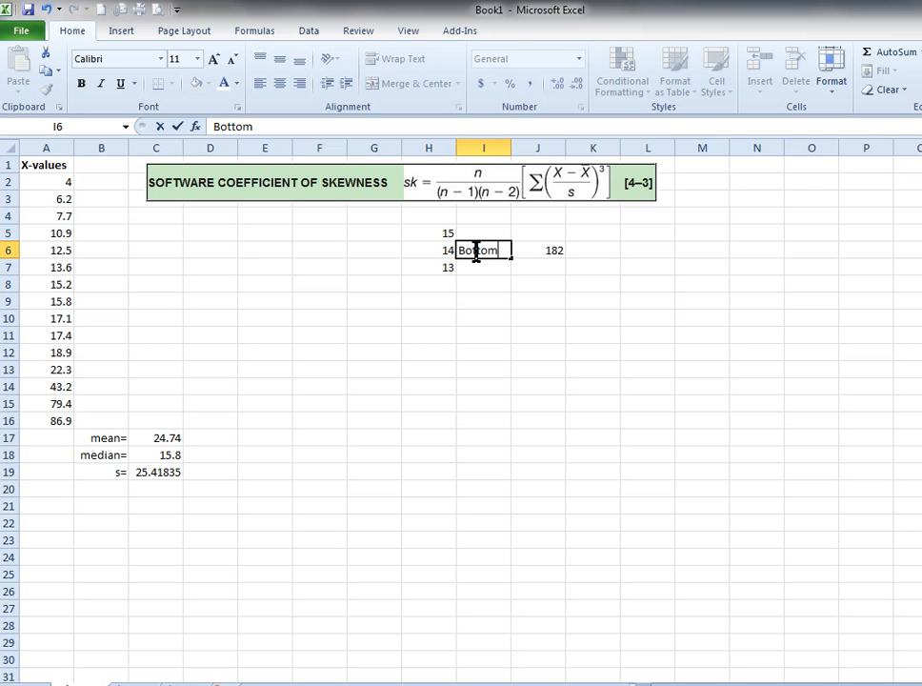
type("Le")
key("Return")
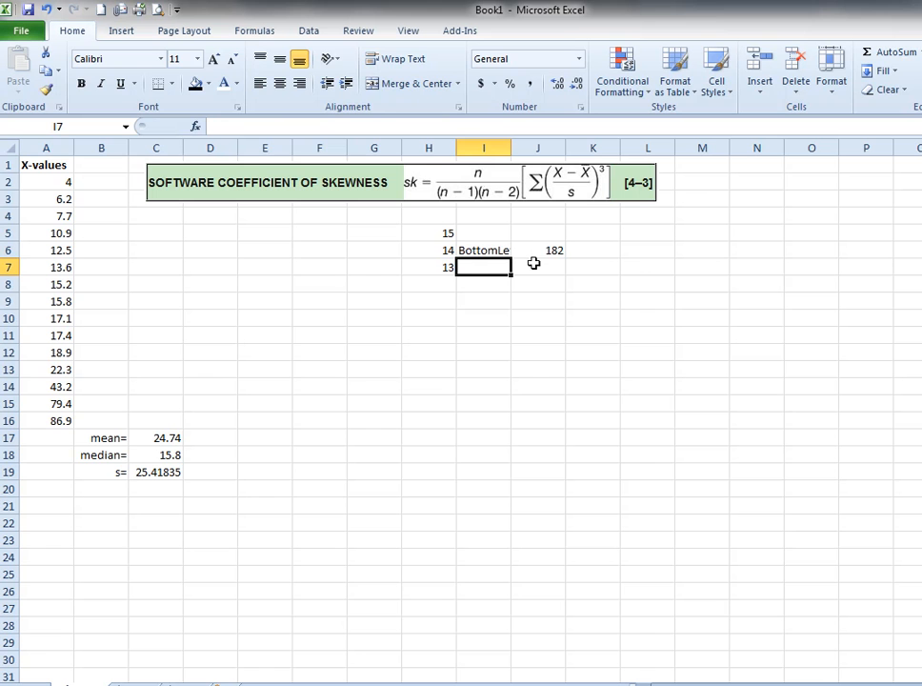
Step: Enter the label TopLeft in I5 and the numerator value 15 in J5
left_click(488, 233)
type("BottomLeft")
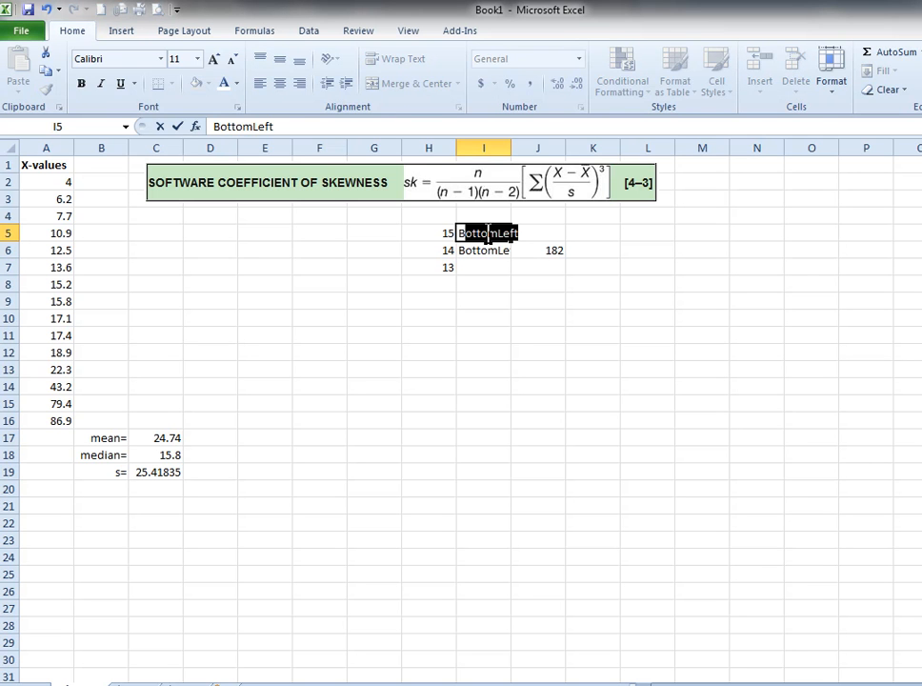
key("Delete")
type("Top")
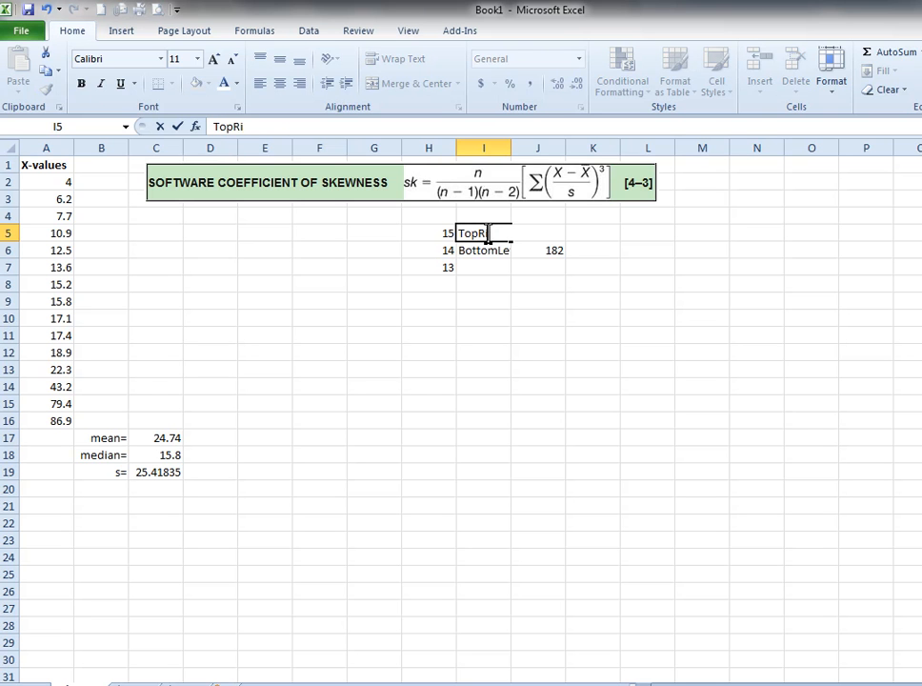
type("Left")
key("Return")
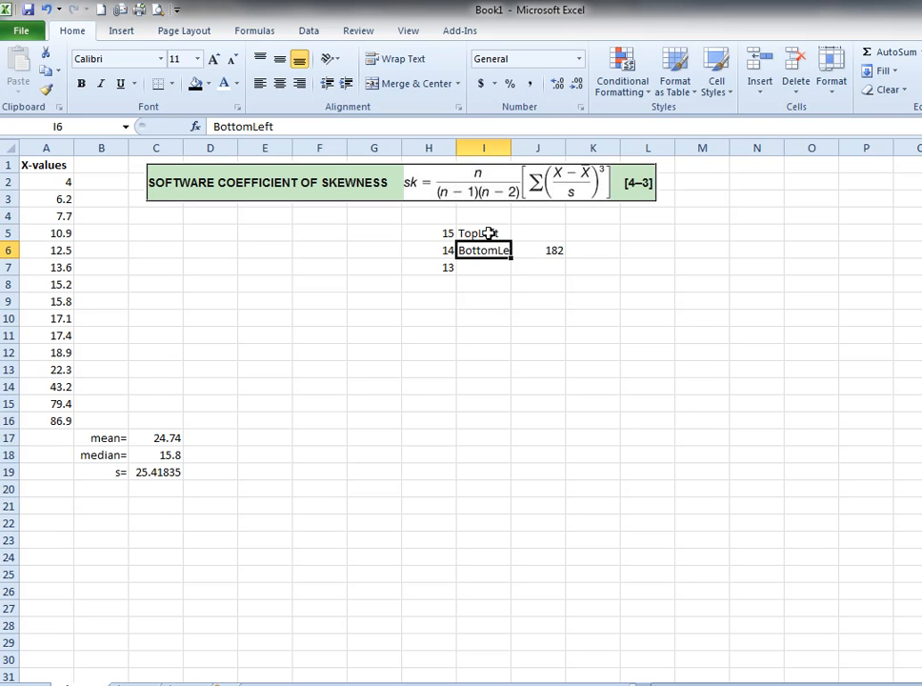
left_click(534, 233)
type("15")
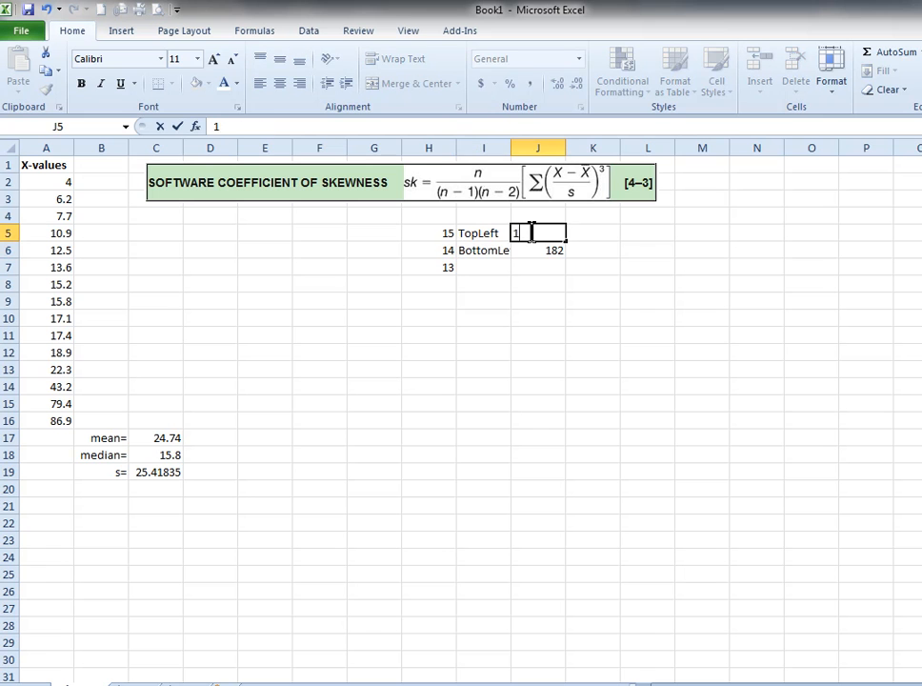
Step: Enter the label "Left=" in K5 and the formula =15/182 in L5
left_click(606, 236)
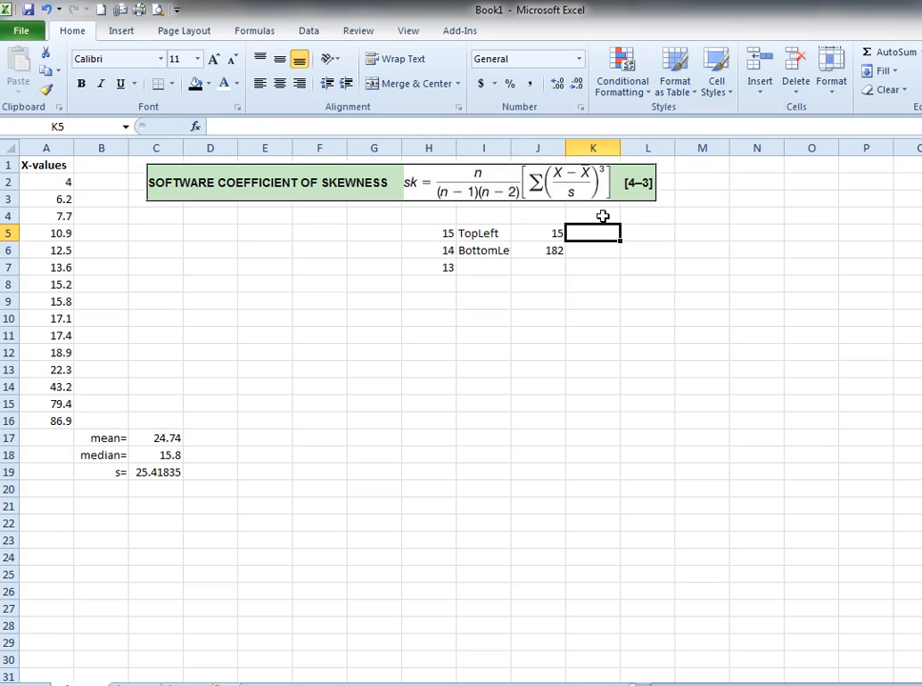
type("Left=")
key("Tab")
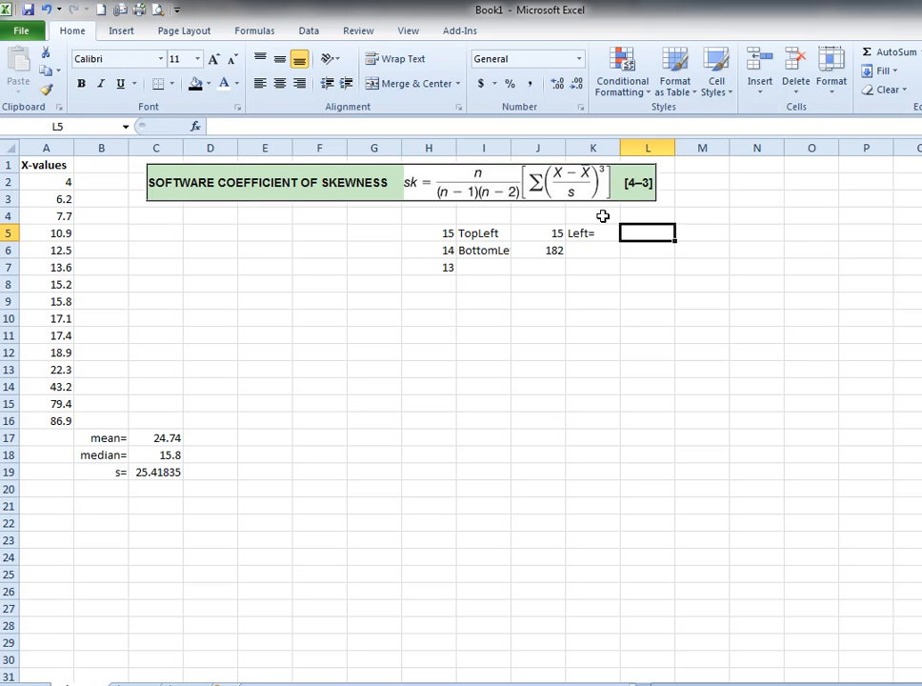
type("=15/182")
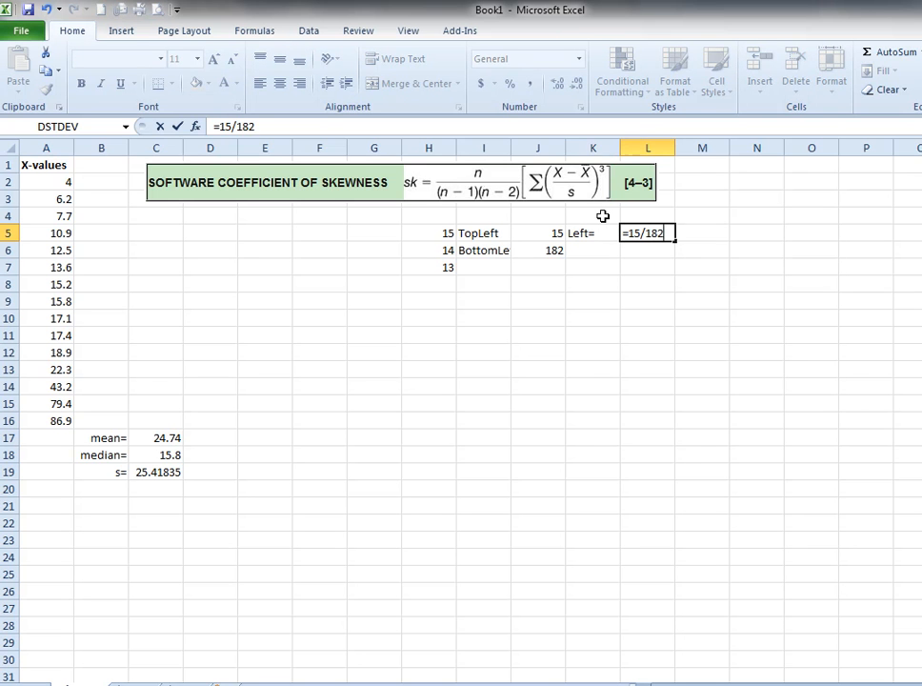
key("Return")
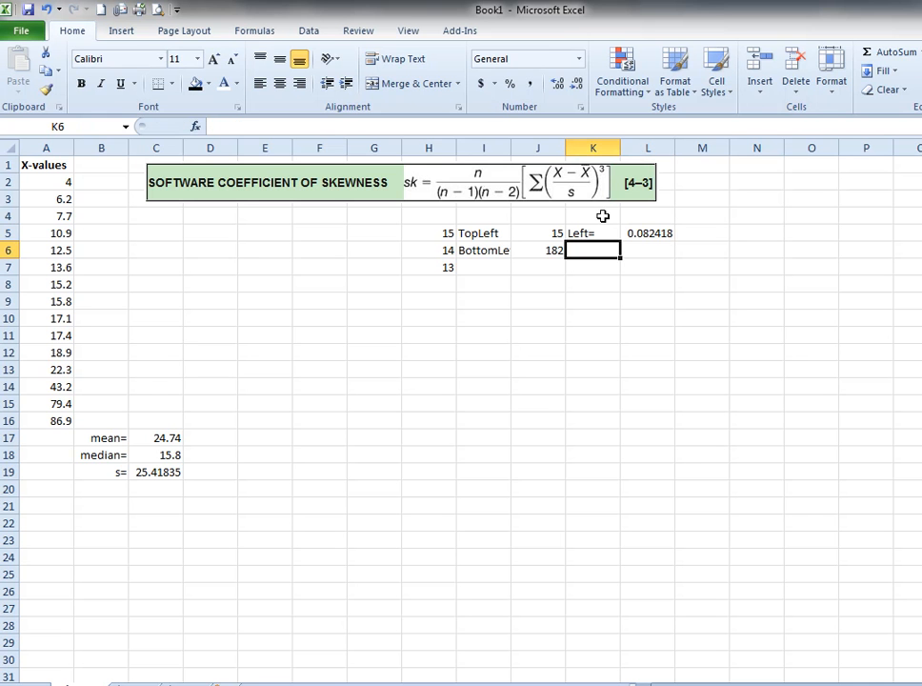
Step: Highlight the left-term label and result in K5:L5 with a yellow fill
left_click_drag(593, 234, 634, 233)
left_click(209, 83)
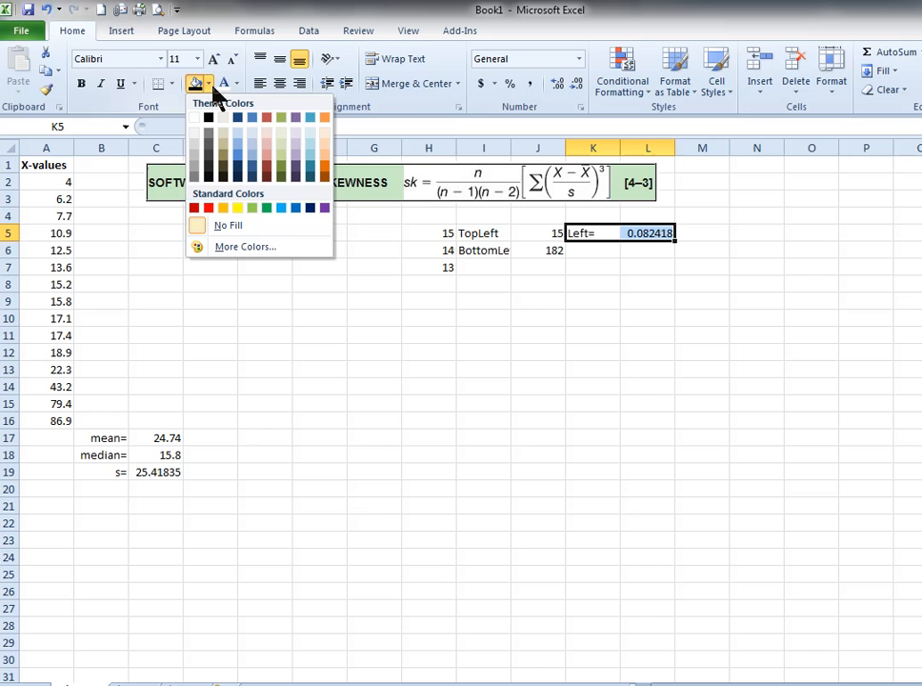
left_click(237, 208)
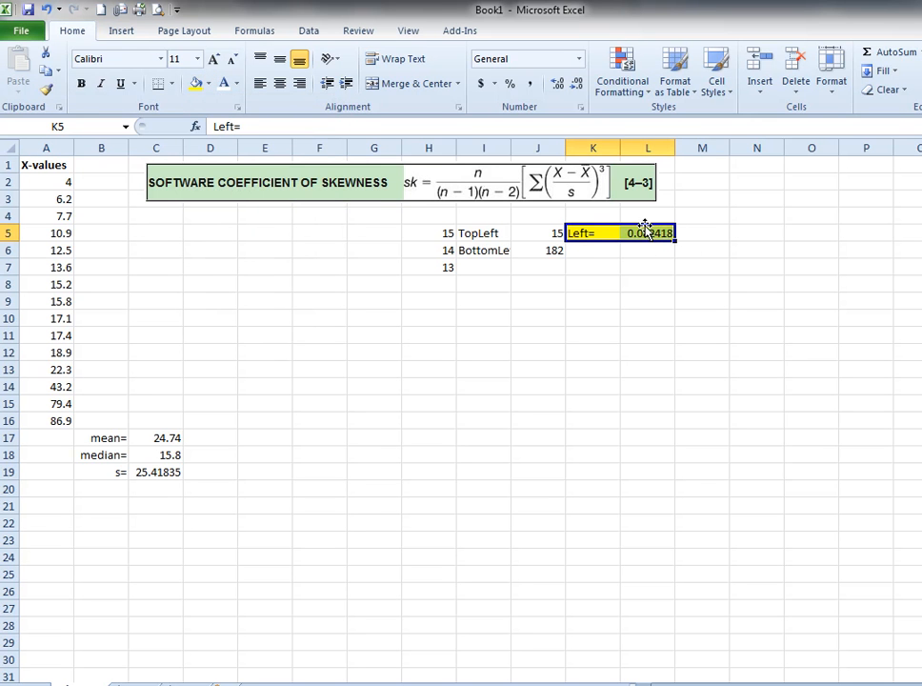